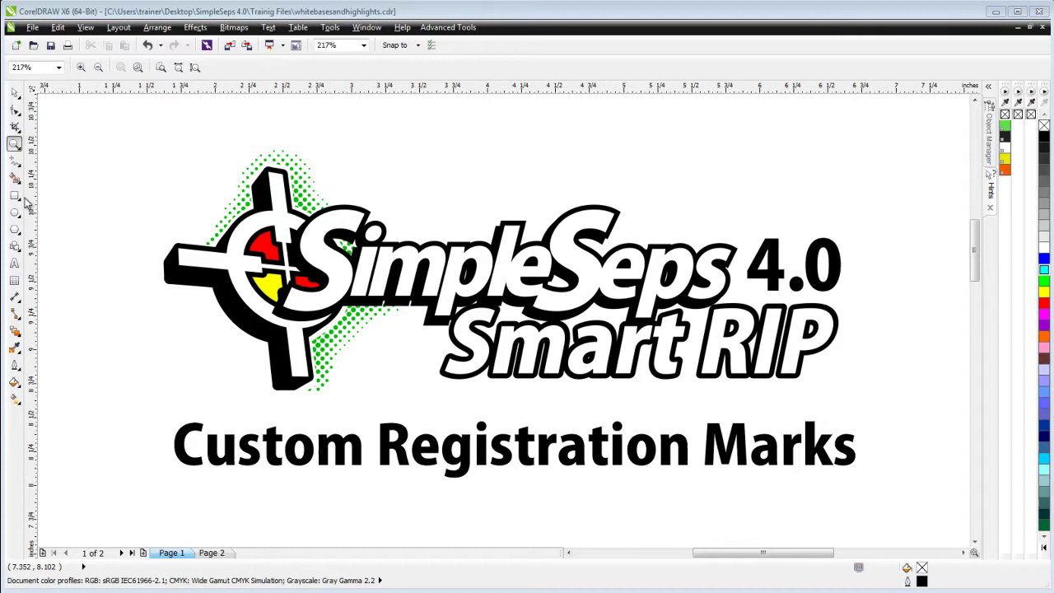
# - Zoom out to 25% so the whole page shows beside empty canvas
pyautogui.press('F3')
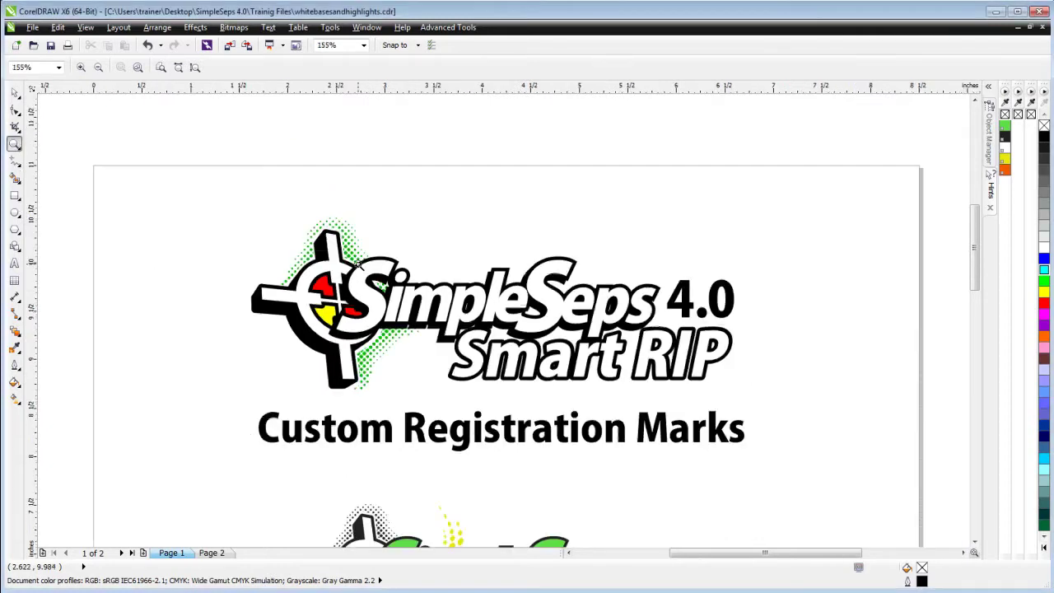
pyautogui.press('F4')
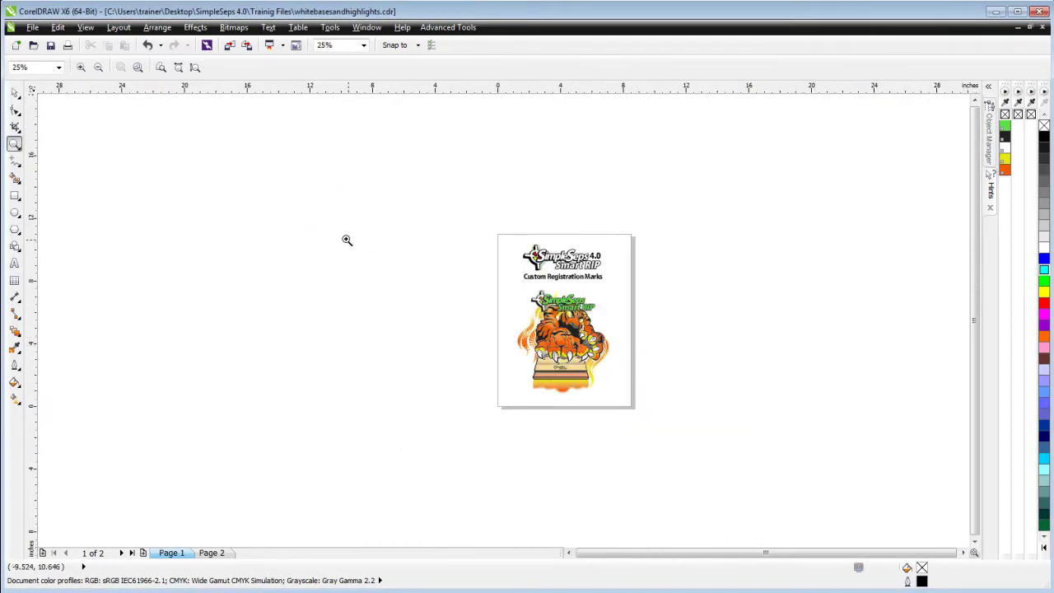
# - Draw a small circle left of the page with a 12.0 pt outline and convert that outline to an object
pyautogui.moveTo(334, 237); pyautogui.dragTo(487, 388)
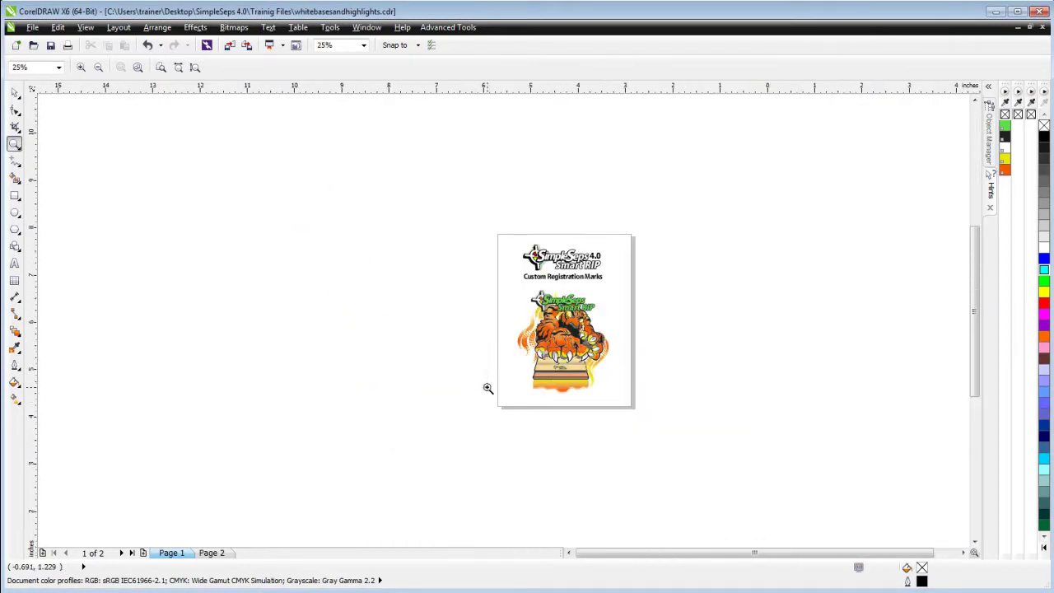
pyautogui.click(14, 213)
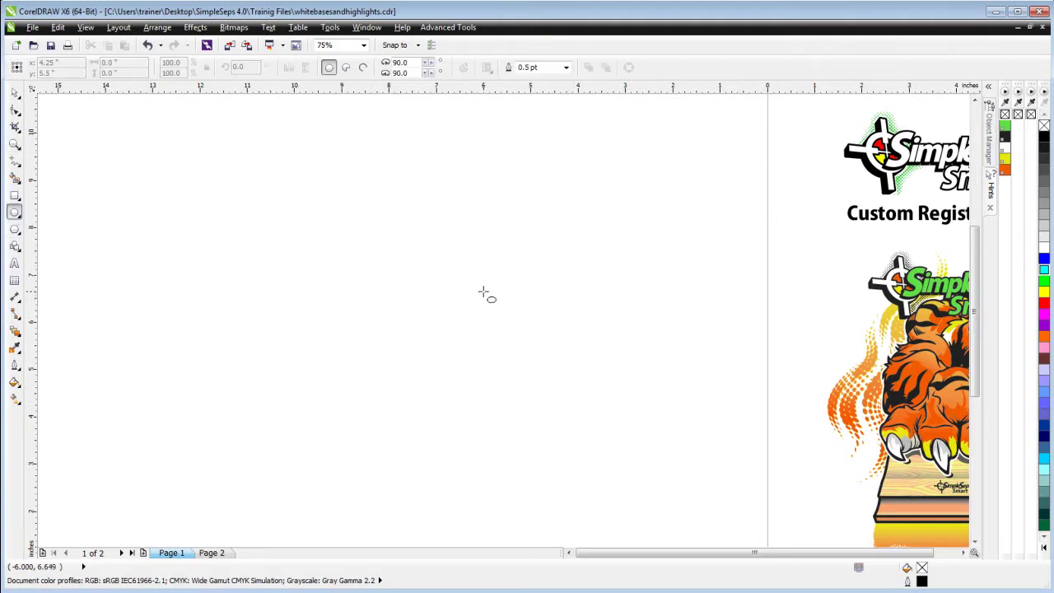
pyautogui.moveTo(485, 293); pyautogui.dragTo(511, 320)
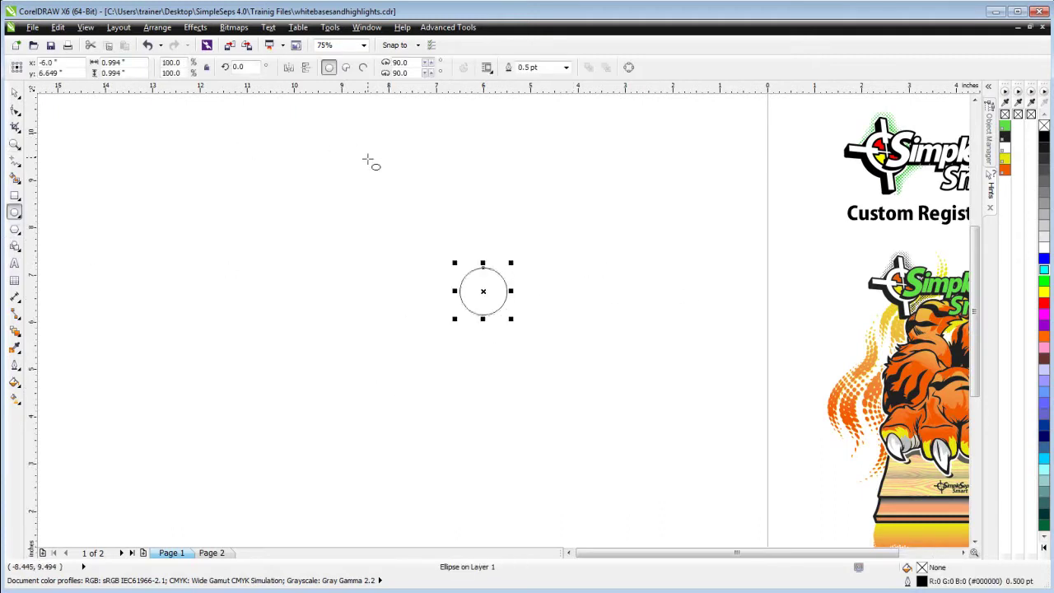
pyautogui.click(566, 67)
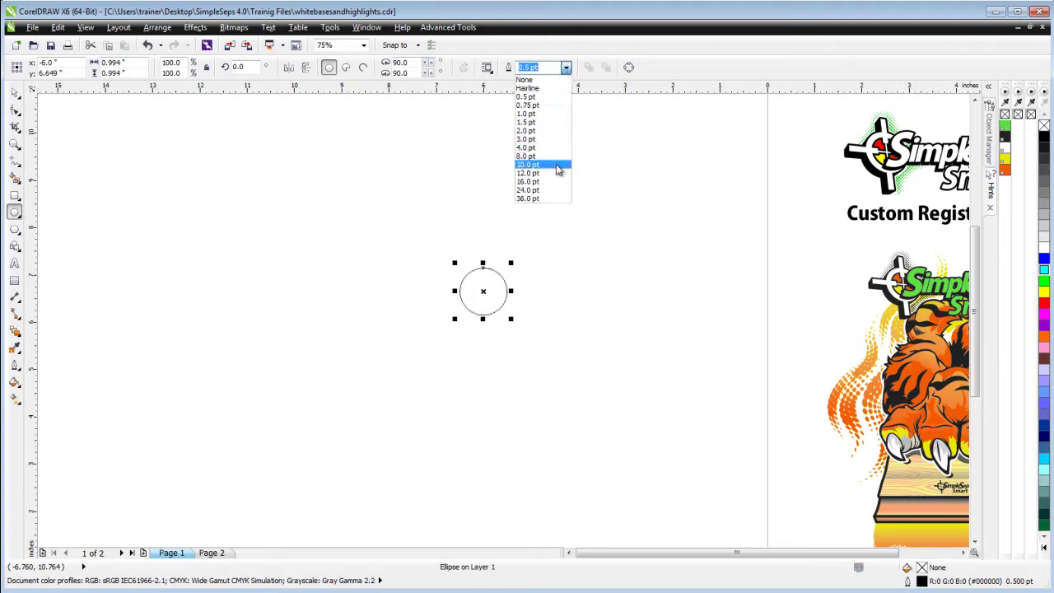
pyautogui.click(557, 174)
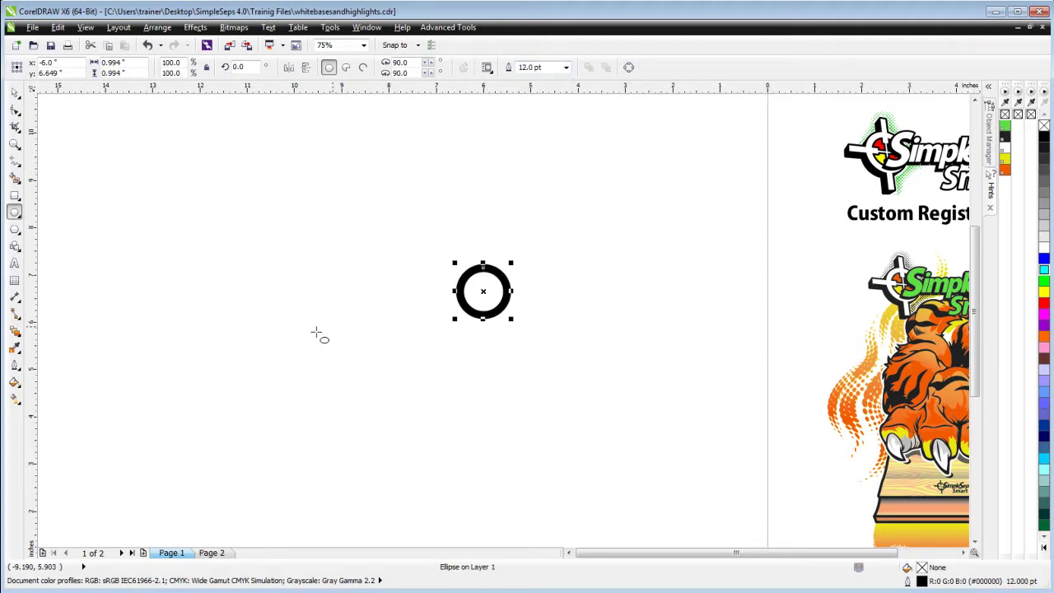
pyautogui.click(159, 29)
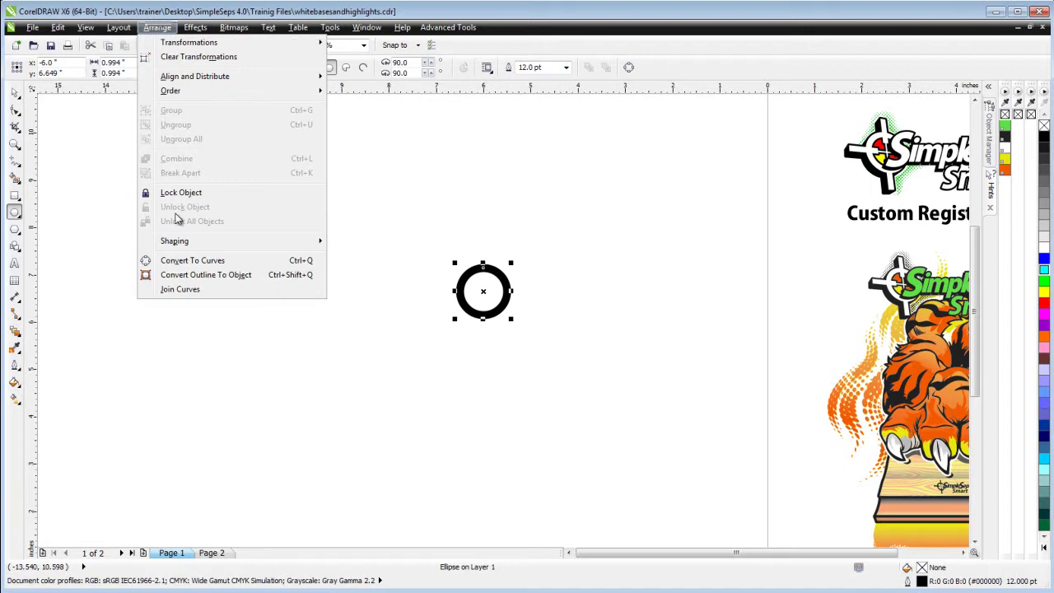
pyautogui.click(208, 275)
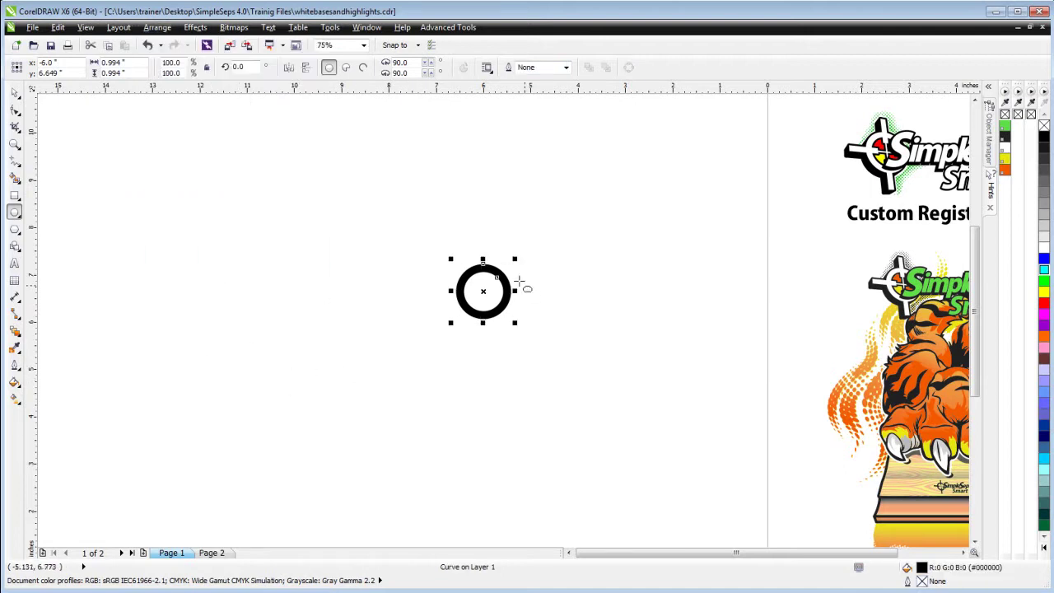
# - Draw a thin vertical bar across the ring and weld the bar pieces together
pyautogui.click(15, 195)
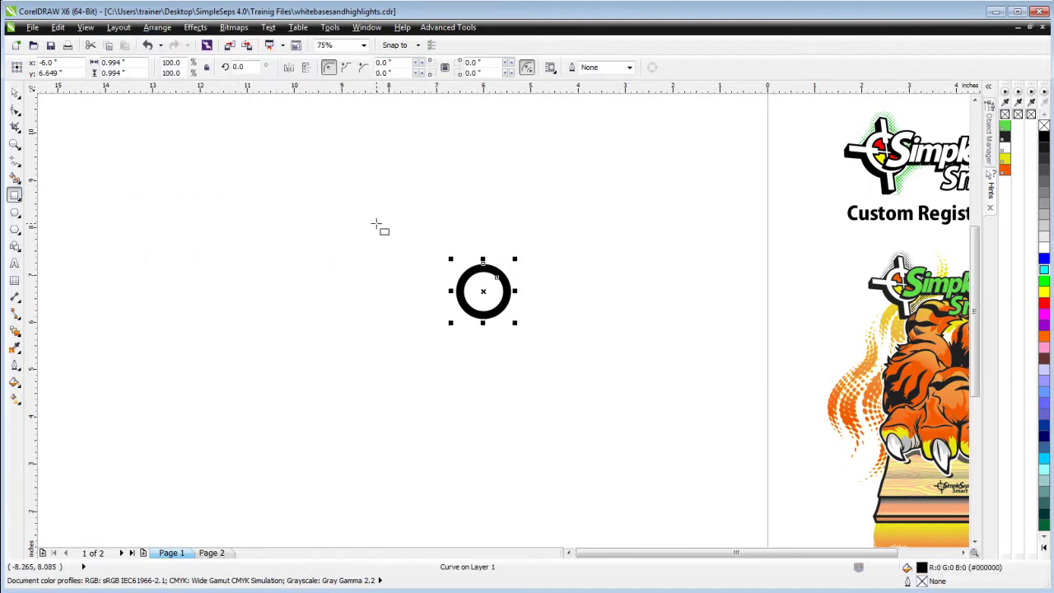
pyautogui.moveTo(479, 229); pyautogui.dragTo(489, 320)
pyautogui.click(15, 92)
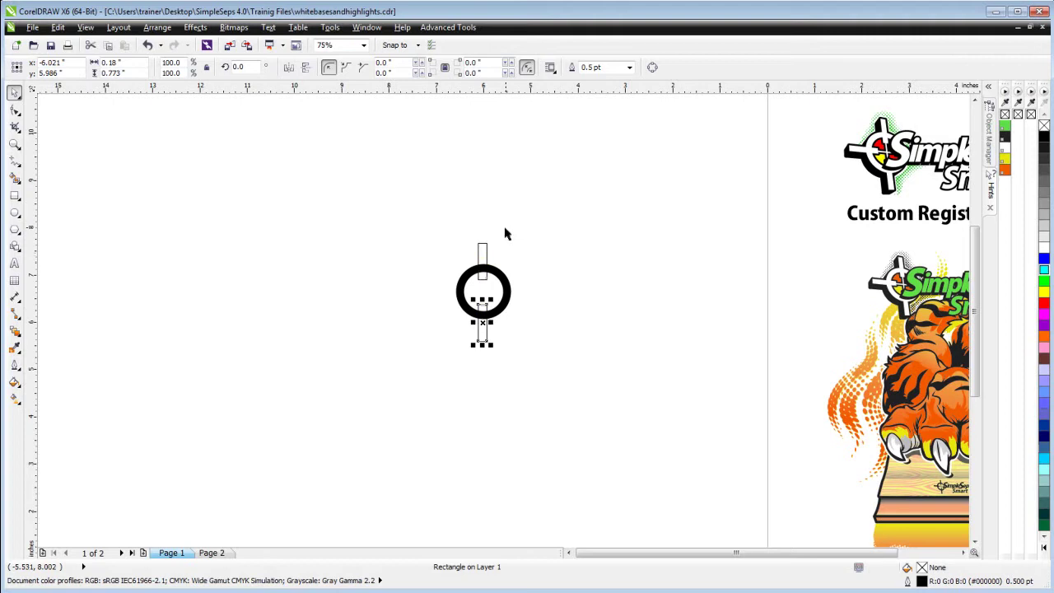
pyautogui.keyDown('shift'); pyautogui.click(482, 256); pyautogui.keyUp('shift')
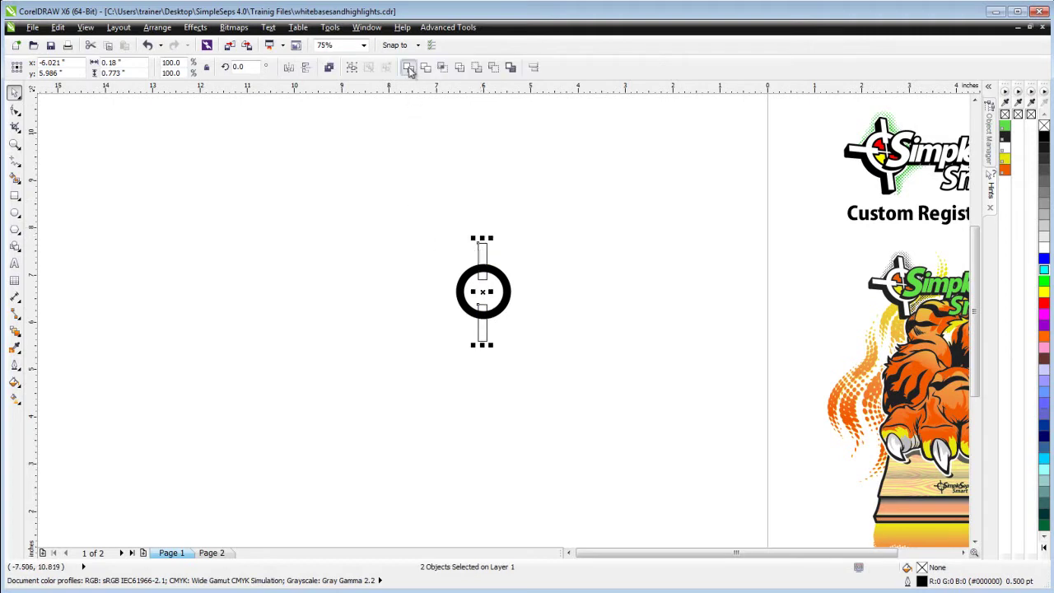
pyautogui.click(409, 68)
# - Rotate a copy of the bar horizontal and weld all parts into one black crosshair
pyautogui.click(482, 255)
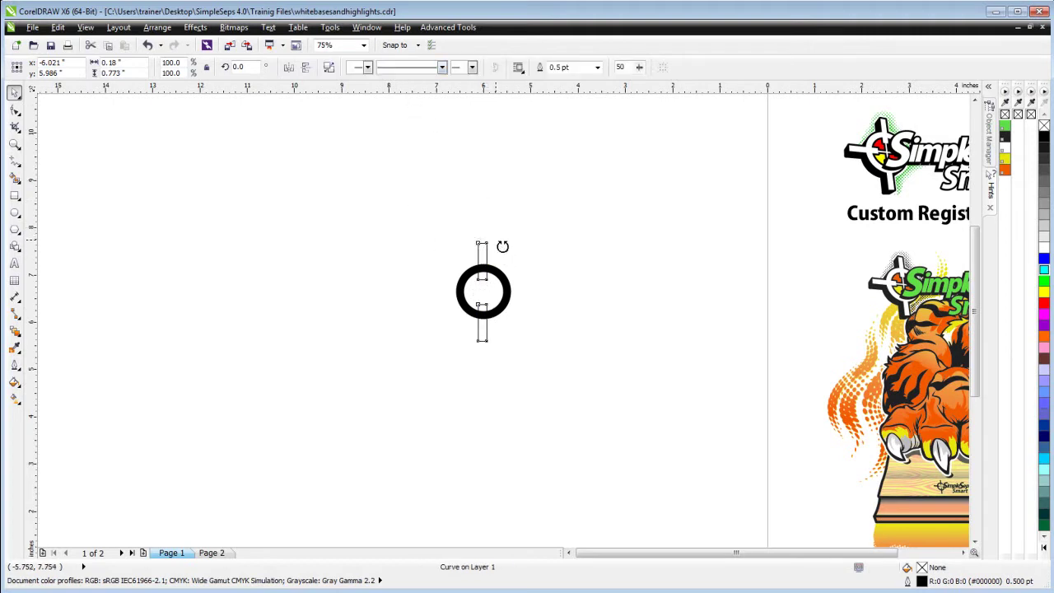
pyautogui.moveTo(501, 245); pyautogui.dragTo(555, 310)
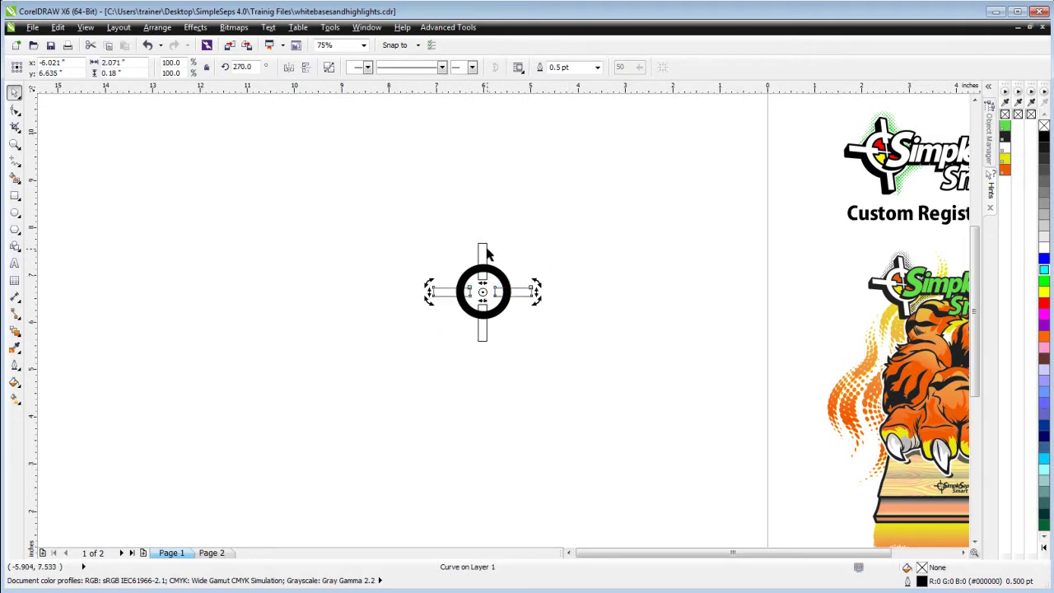
pyautogui.keyDown('shift'); pyautogui.click(483, 255); pyautogui.keyUp('shift')
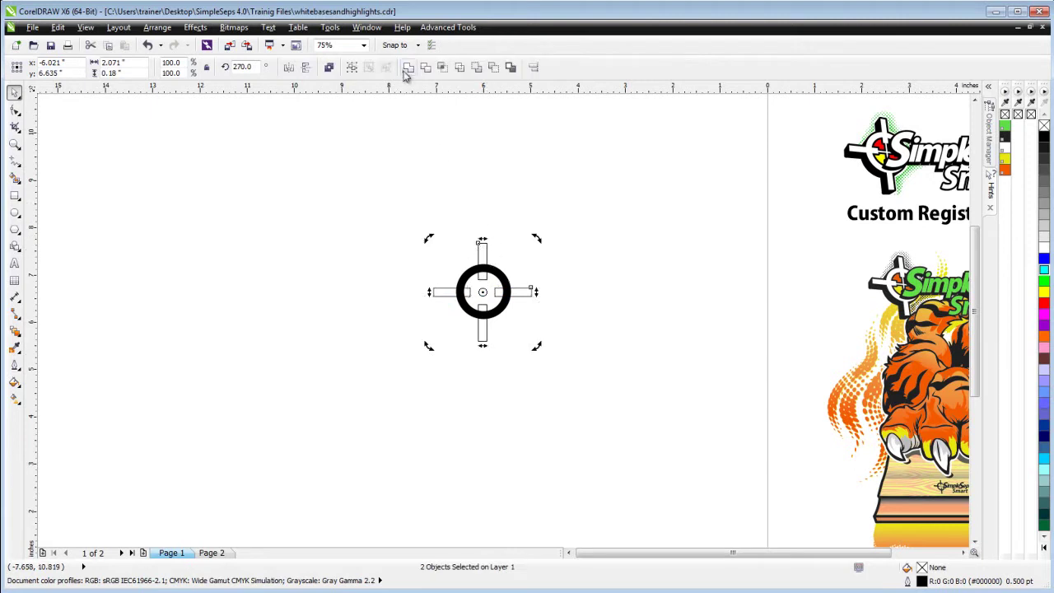
pyautogui.moveTo(384, 181); pyautogui.dragTo(548, 358)
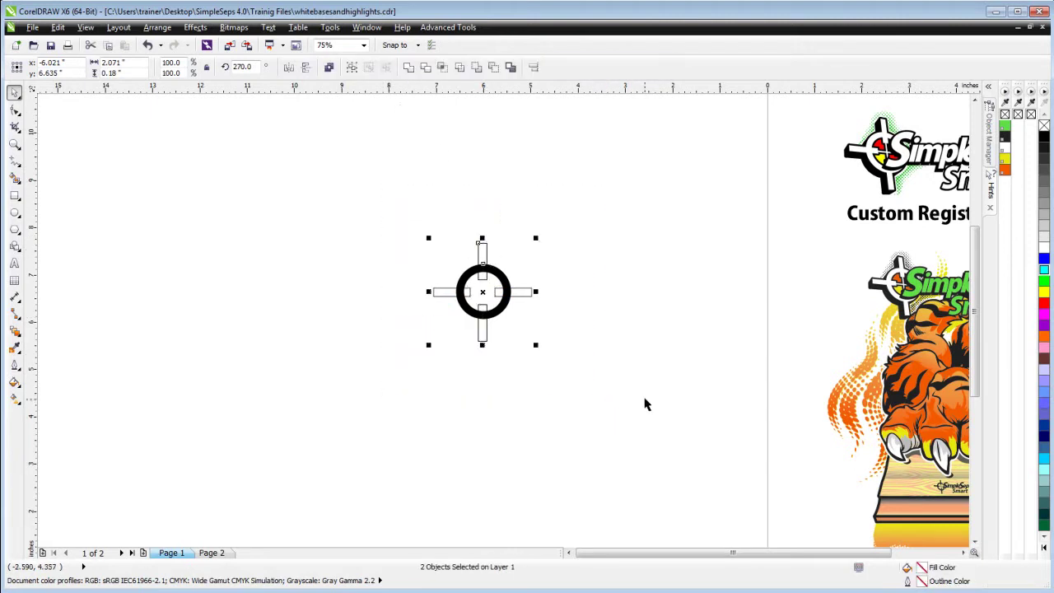
pyautogui.click(410, 68)
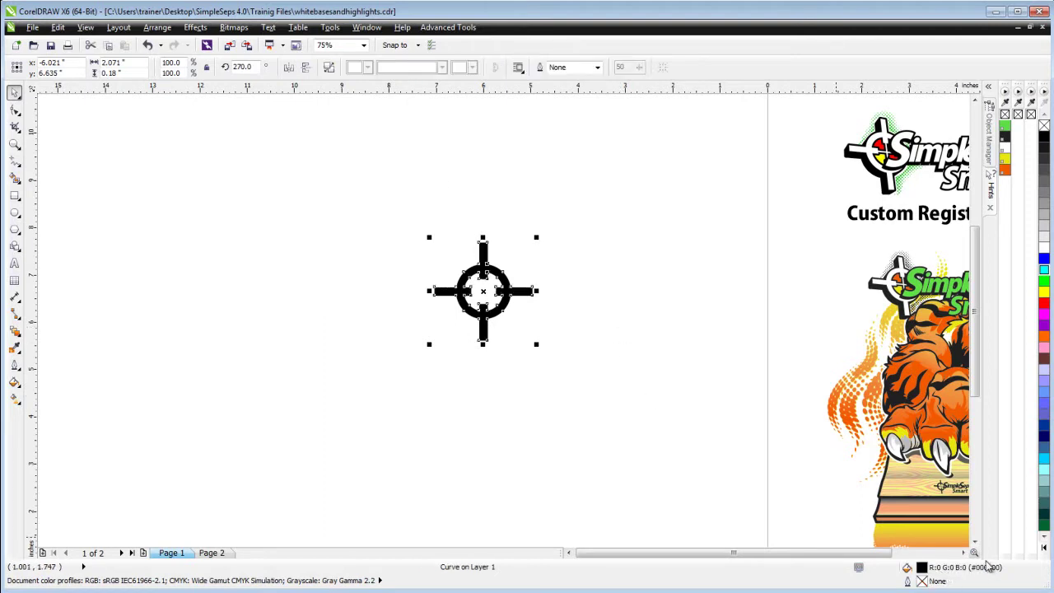
# - Give the crosshair a uniform fill of 100% Registration Color from the Models list
pyautogui.click(15, 382)
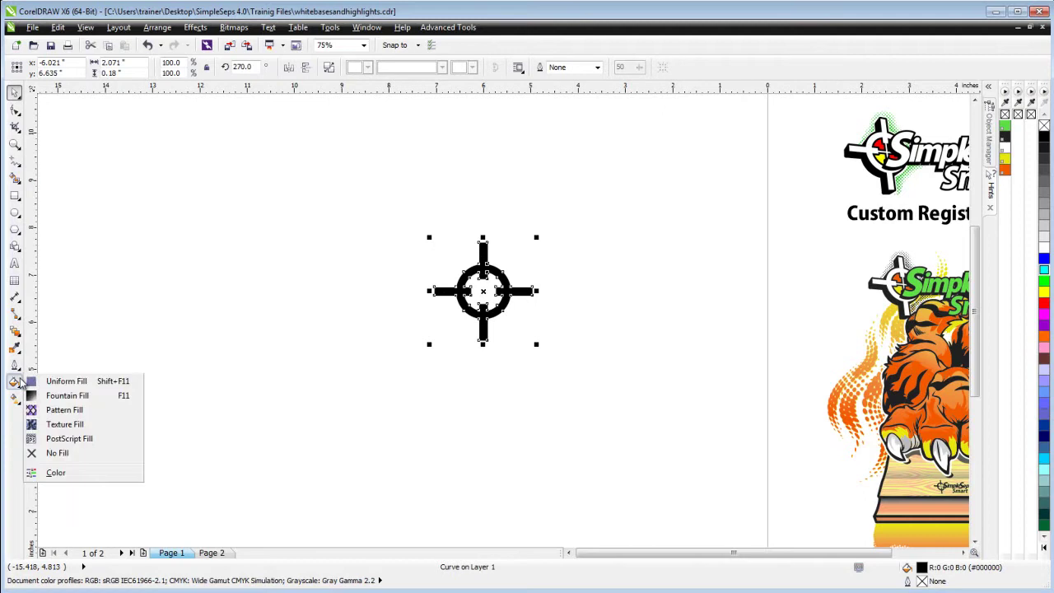
pyautogui.click(64, 381)
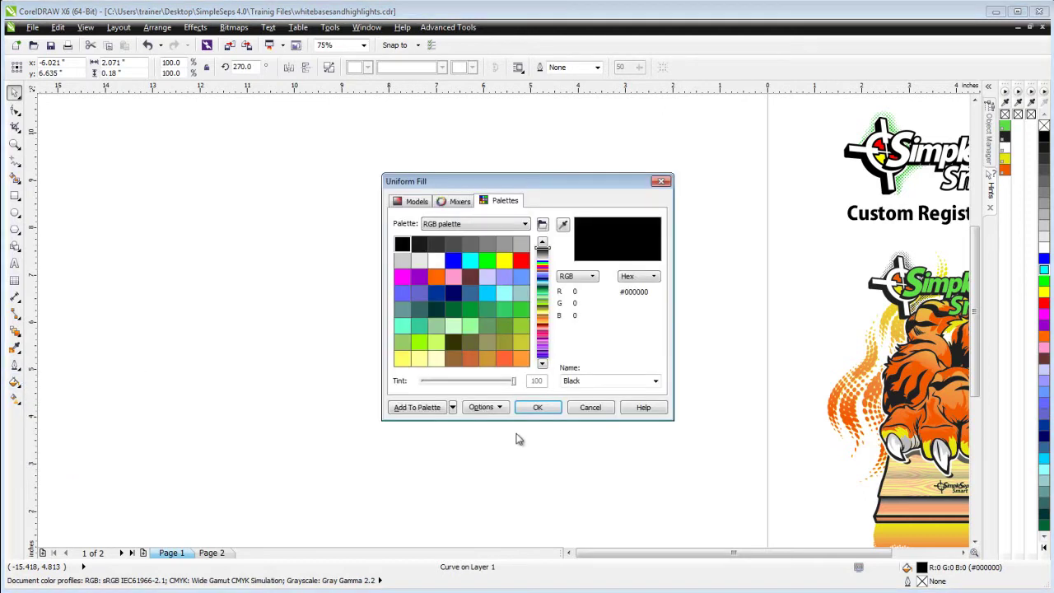
pyautogui.click(418, 203)
pyautogui.click(489, 228)
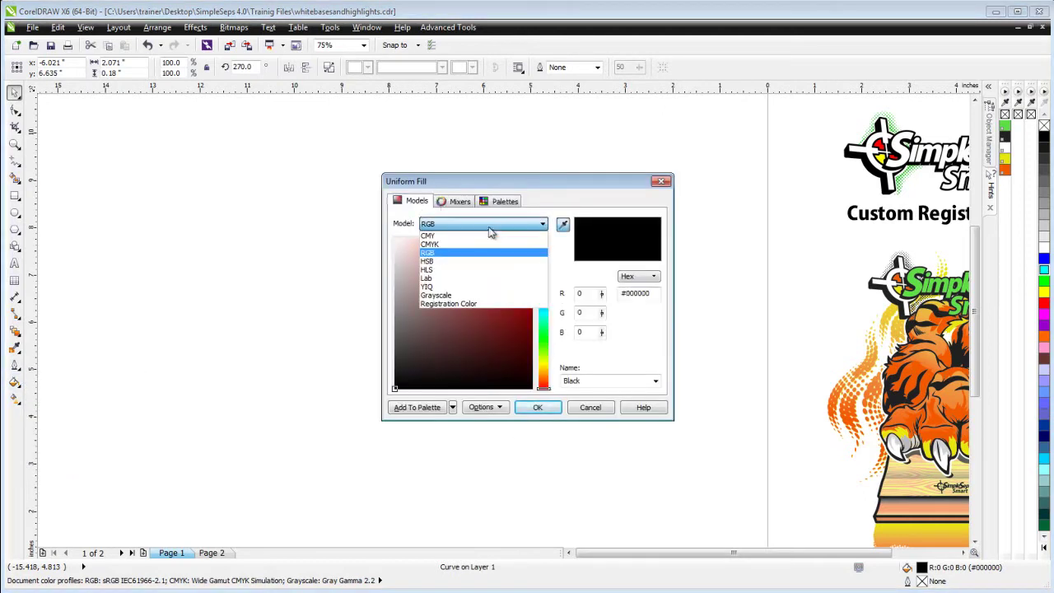
pyautogui.click(480, 303)
pyautogui.click(539, 410)
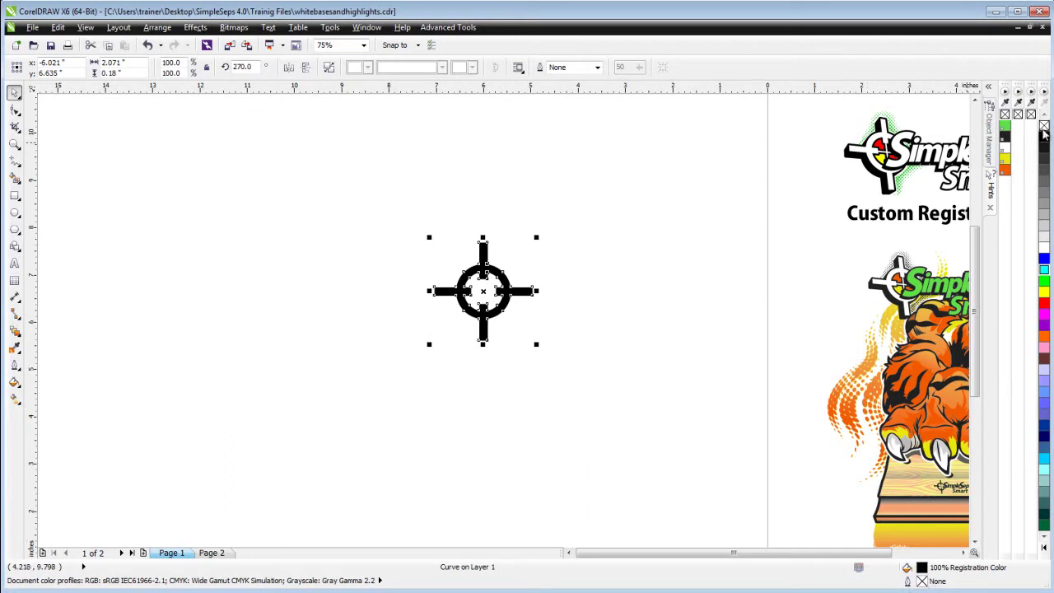
# - Place the crosshair just right of the tiger and scale it down to 0.424 × 0.424 inches
pyautogui.moveTo(536, 238); pyautogui.dragTo(478, 303)
pyautogui.scroll(-1, 459, 318)
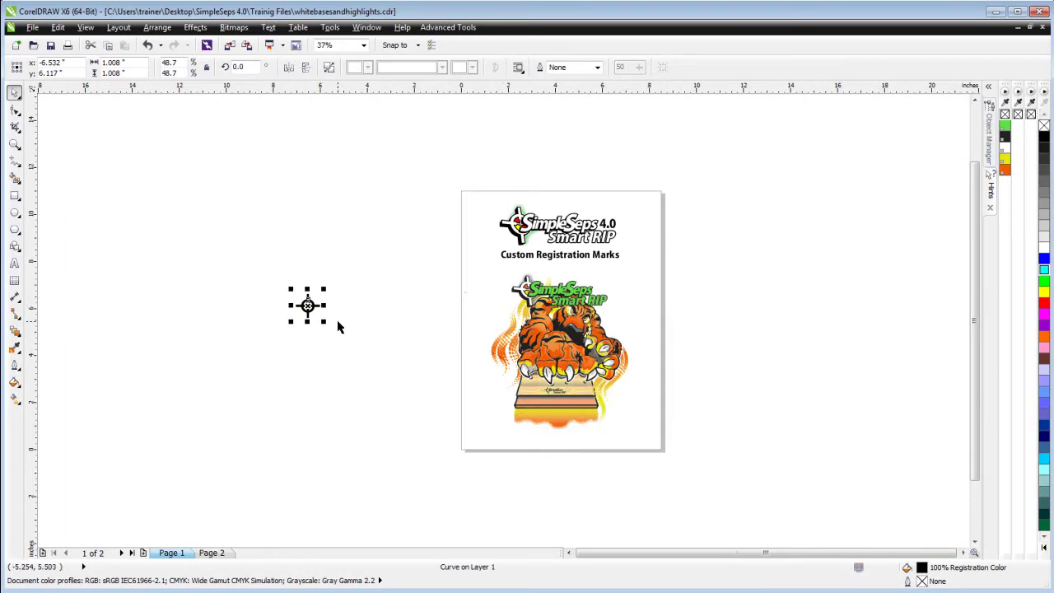
pyautogui.moveTo(307, 305); pyautogui.dragTo(631, 315)
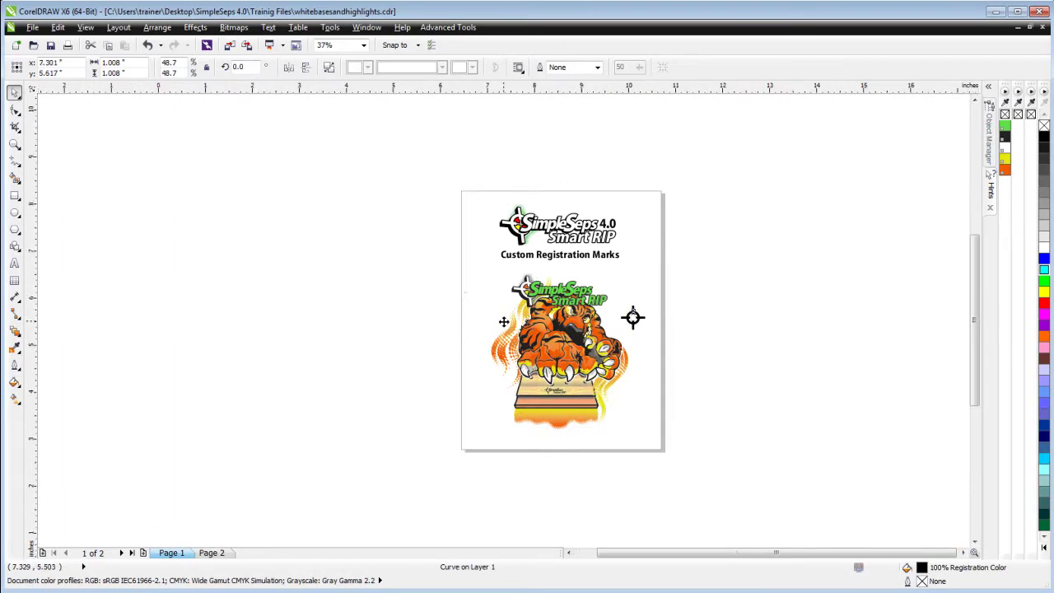
pyautogui.scroll(4, 642, 317)
pyautogui.moveTo(550, 257); pyautogui.dragTo(551, 337)
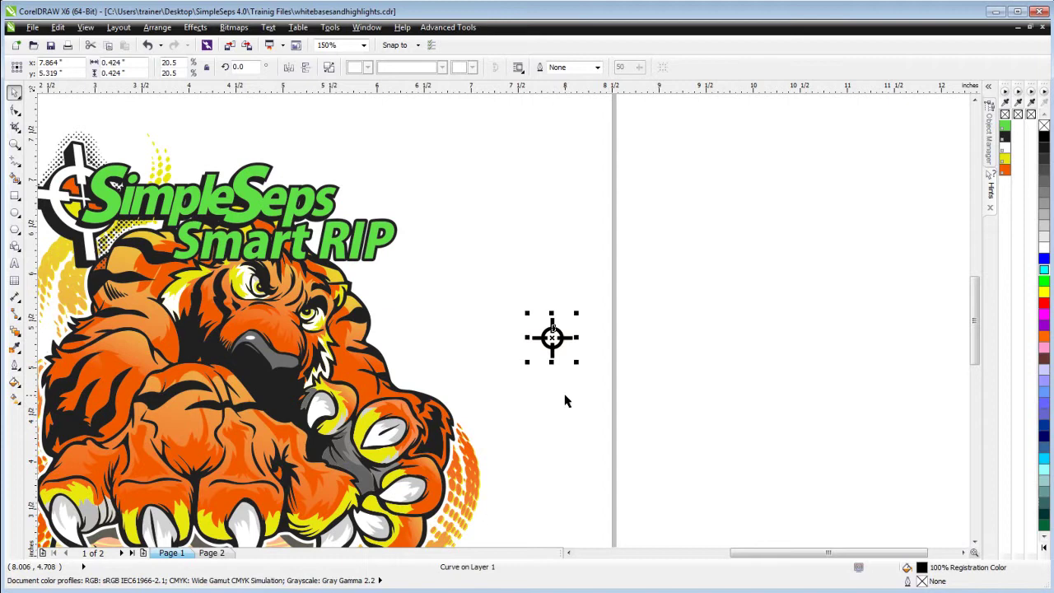
# - Move the crosshair mark onto a new blank document, centred on the page
pyautogui.press('Delete')
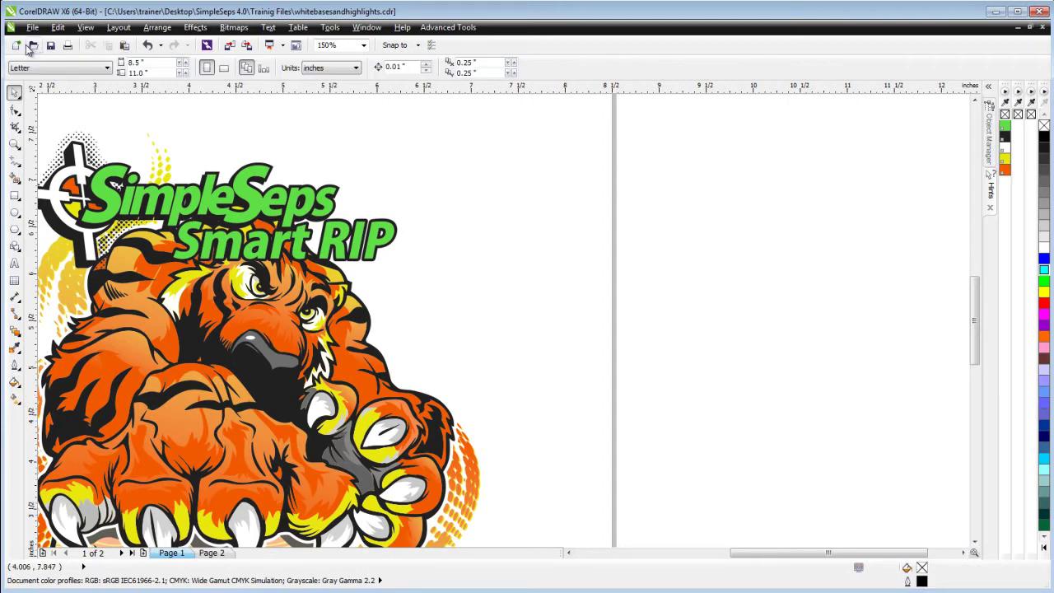
pyautogui.click(18, 47)
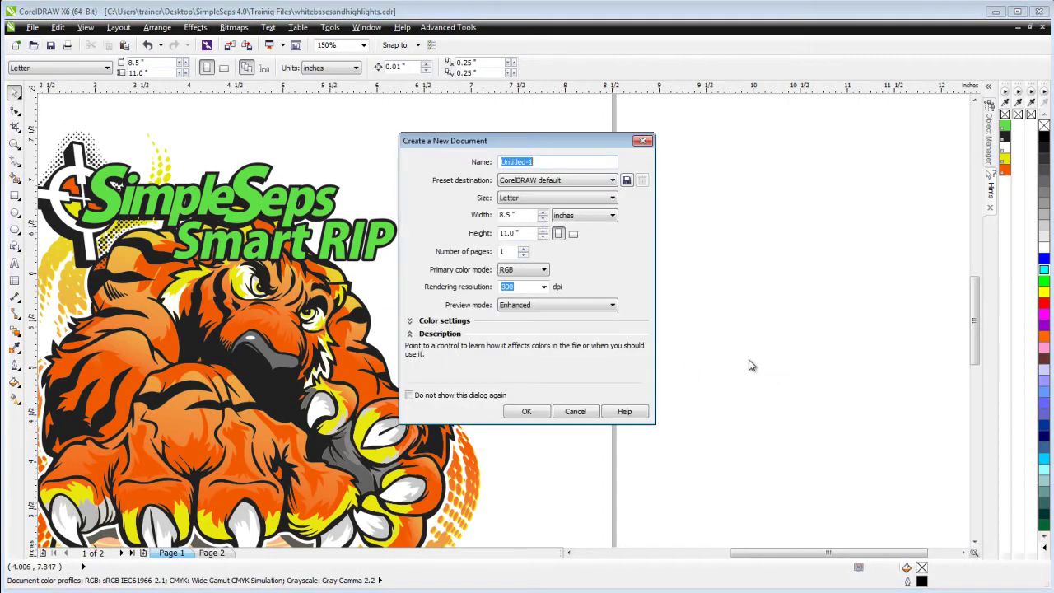
pyautogui.click(531, 412)
pyautogui.hotkey('ctrl', 'v')
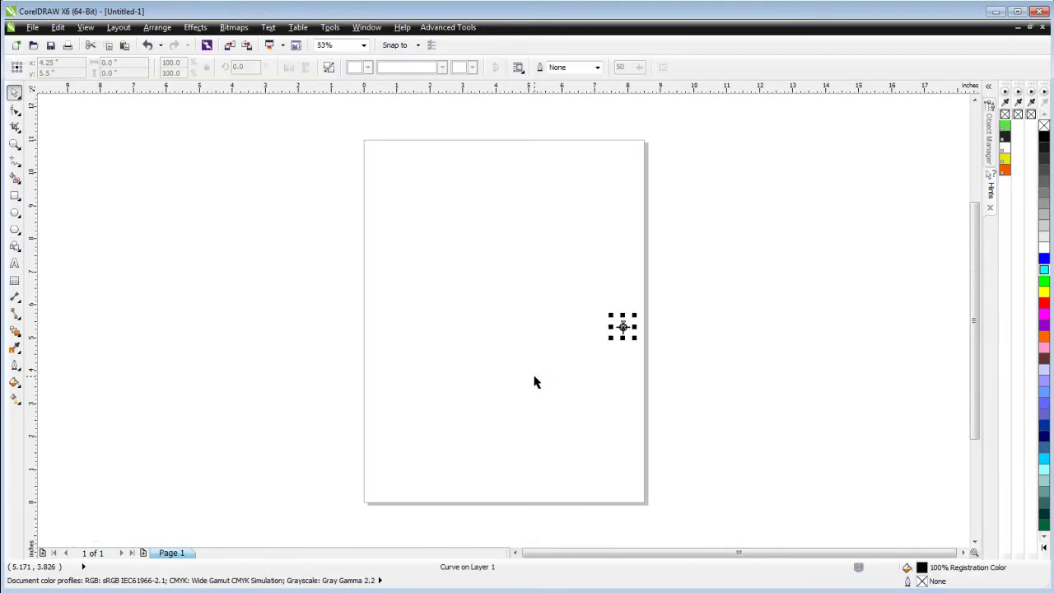
pyautogui.press('p')
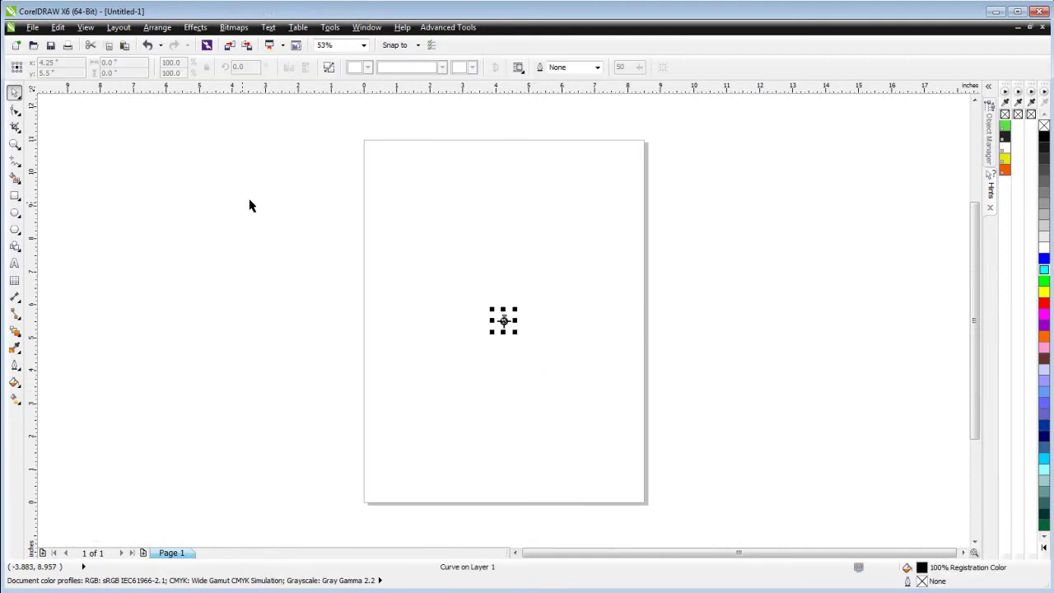
# - Save the new drawing as myregmark.cdr, replacing the existing file, and close it
pyautogui.click(32, 27)
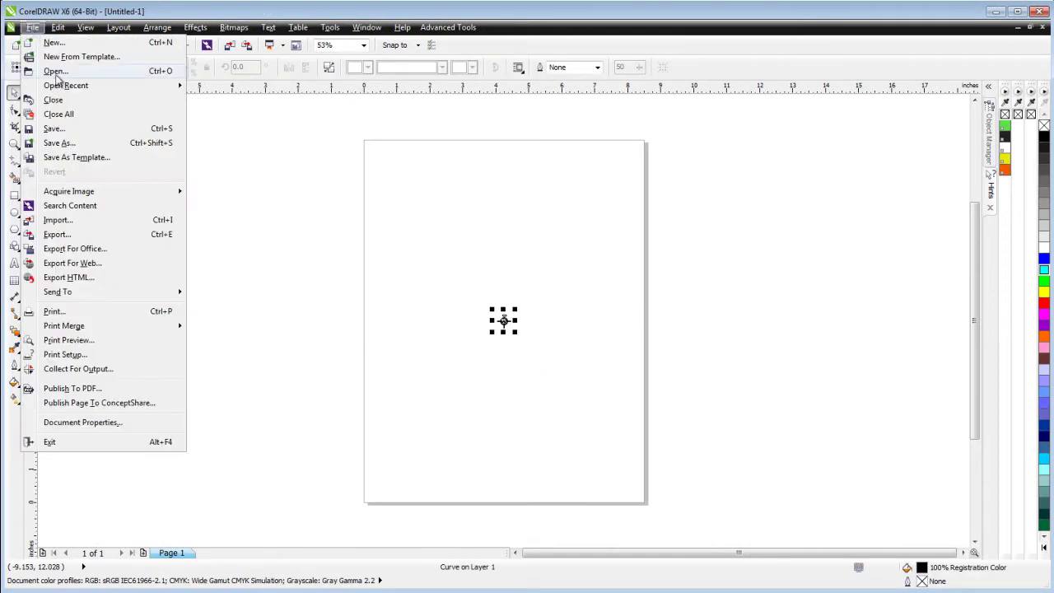
pyautogui.click(60, 144)
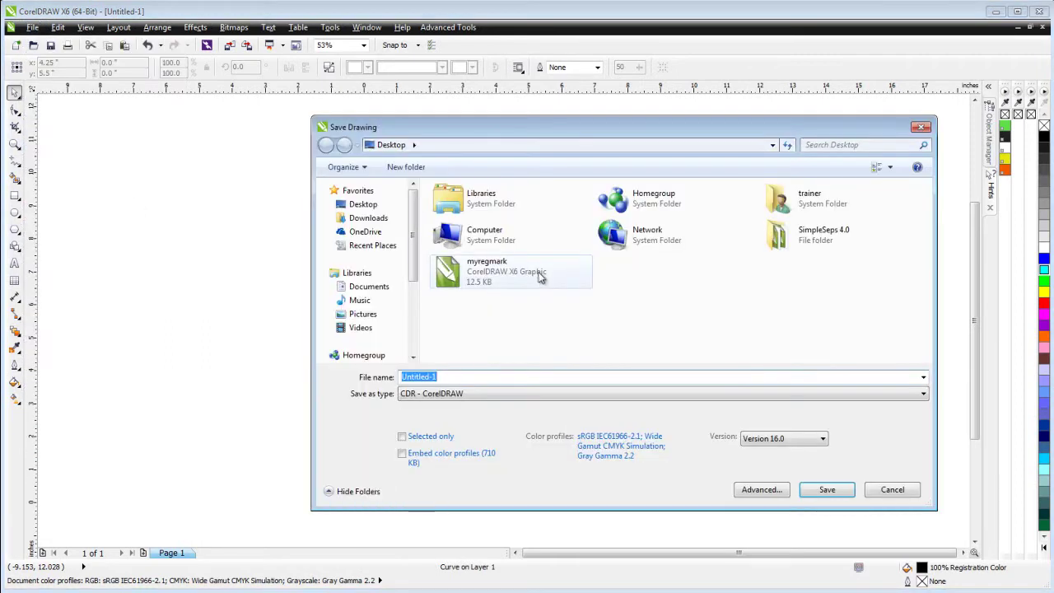
pyautogui.click(541, 277)
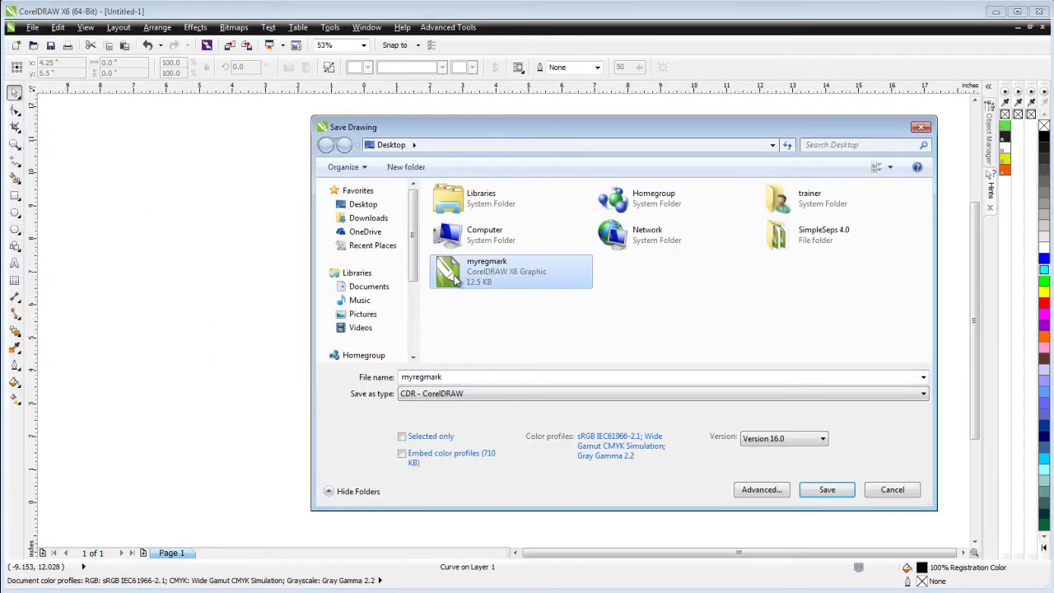
pyautogui.click(835, 494)
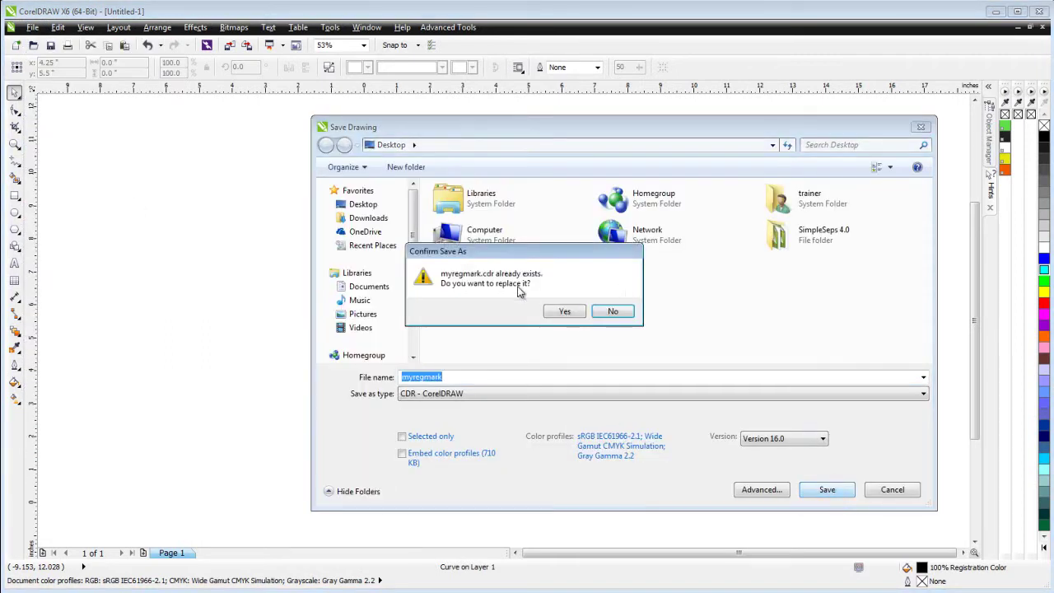
pyautogui.click(573, 315)
pyautogui.click(567, 287)
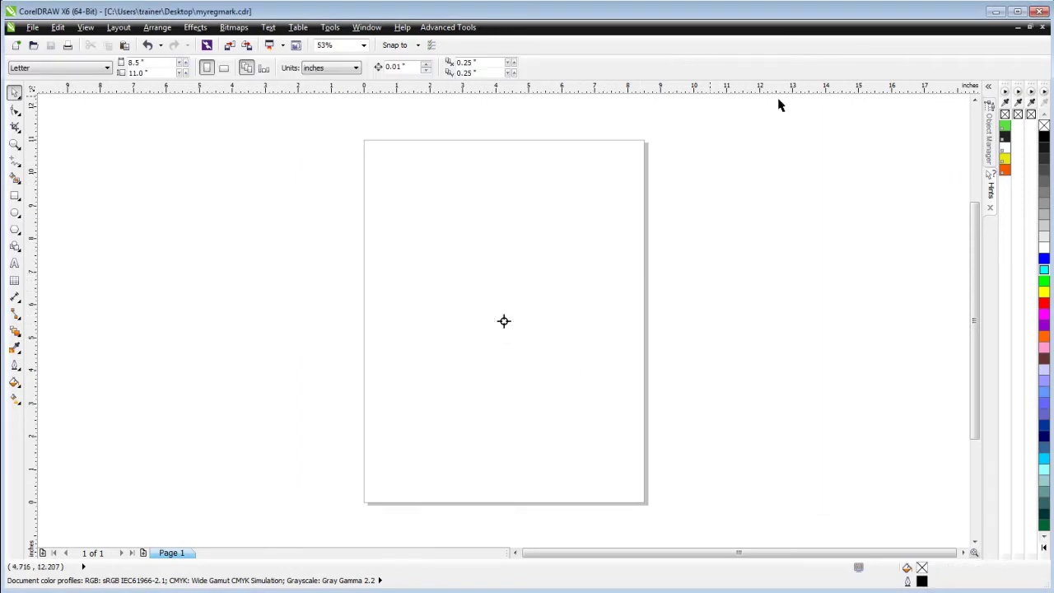
pyautogui.click(1043, 28)
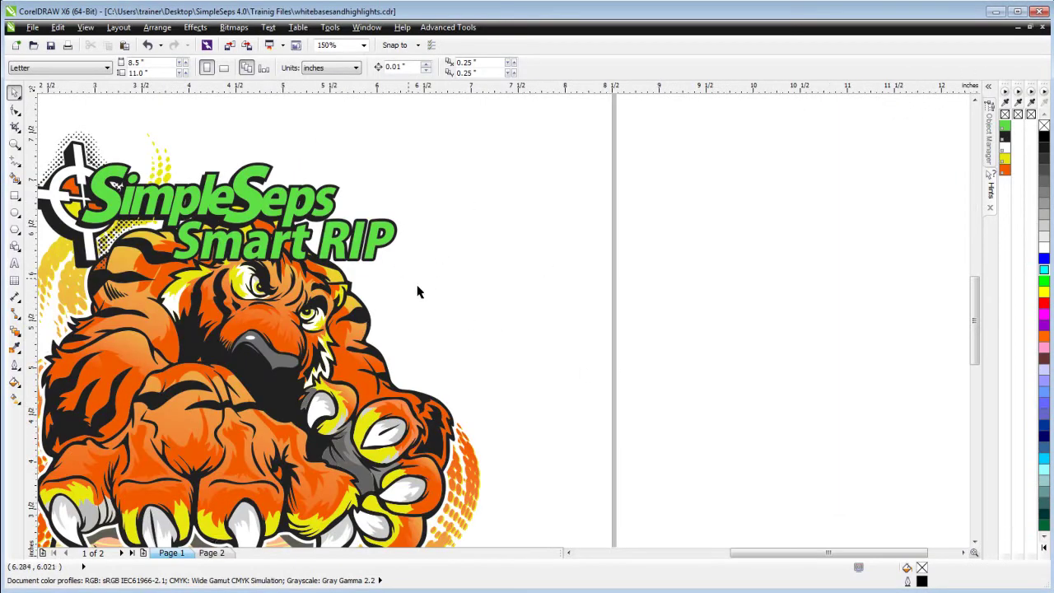
# - On page 2, launch SimpleSeps 4 and show its Separations settings
pyautogui.click(211, 553)
pyautogui.click(451, 29)
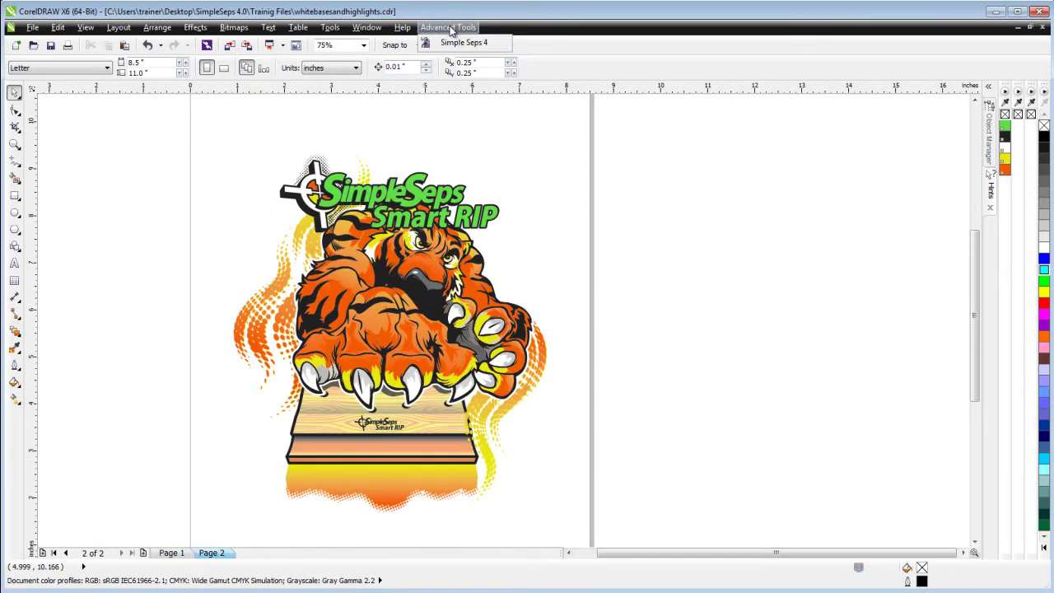
pyautogui.click(463, 43)
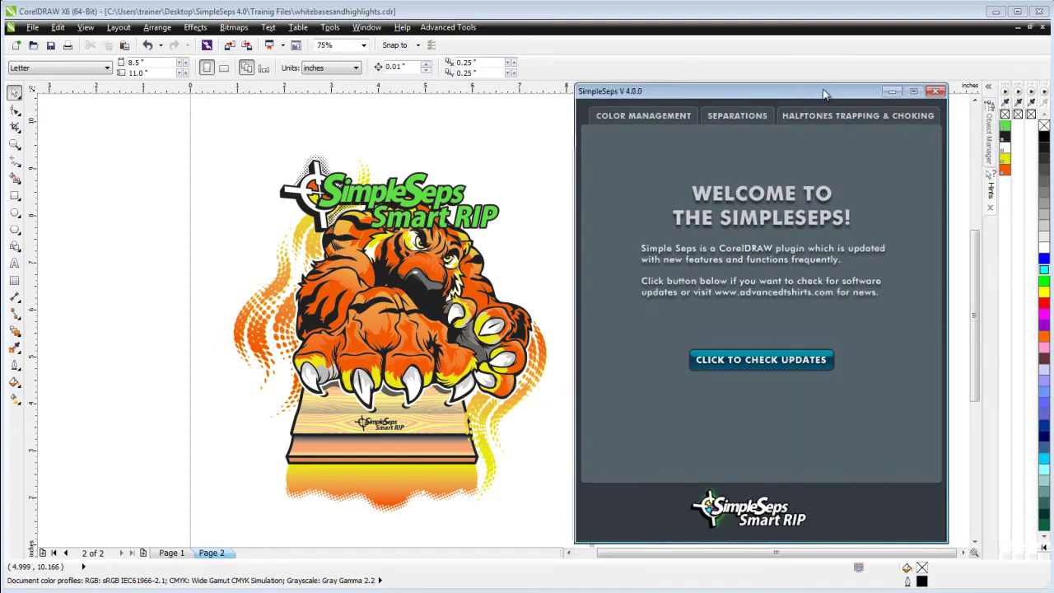
pyautogui.click(736, 117)
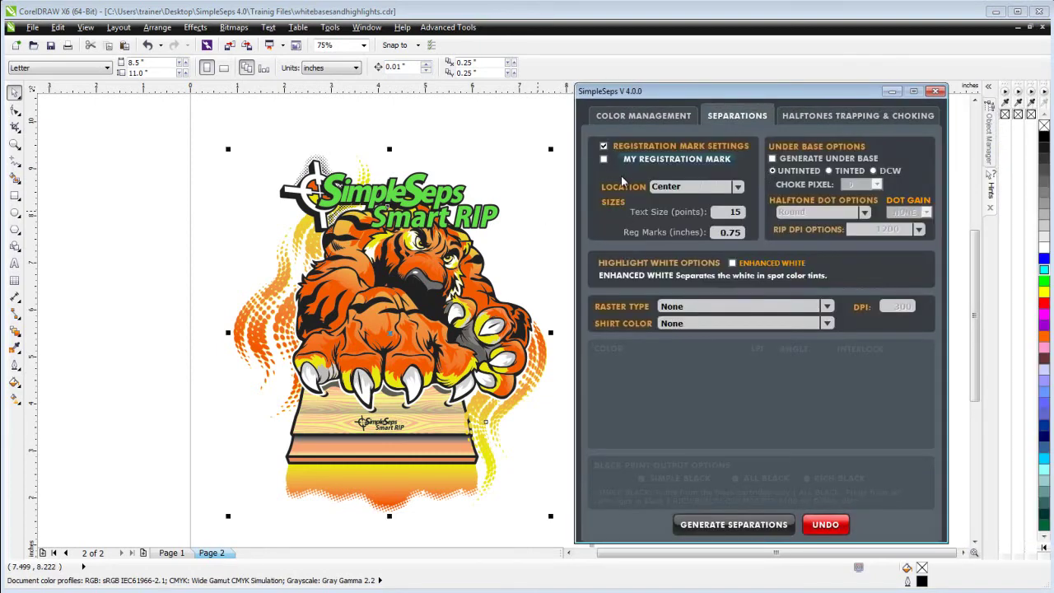
# - Use myregmark as the custom registration mark, with location Corner & Middle
pyautogui.click(605, 160)
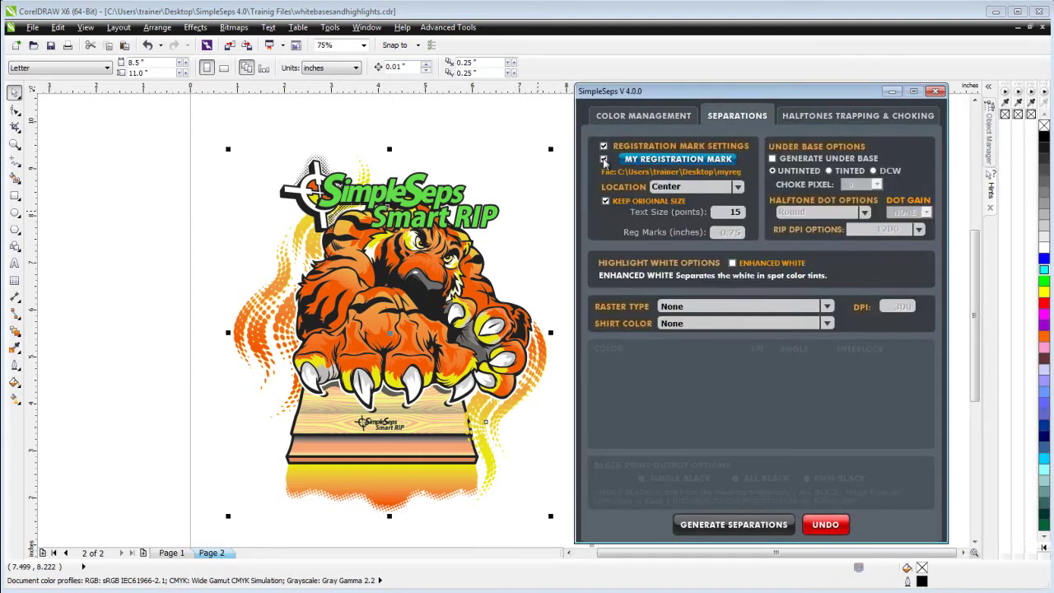
pyautogui.click(704, 163)
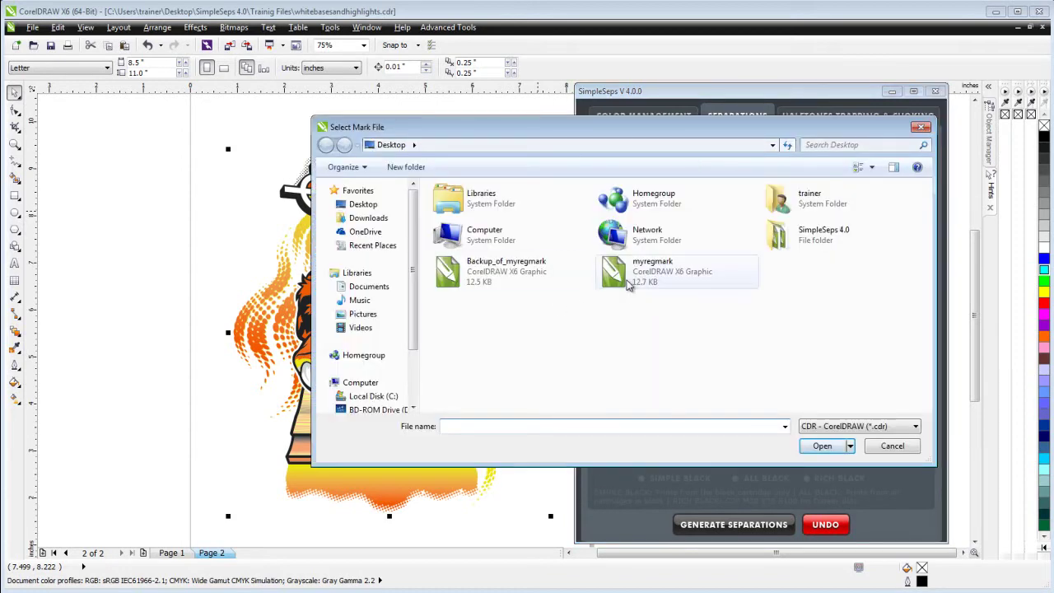
pyautogui.click(631, 280)
pyautogui.click(830, 447)
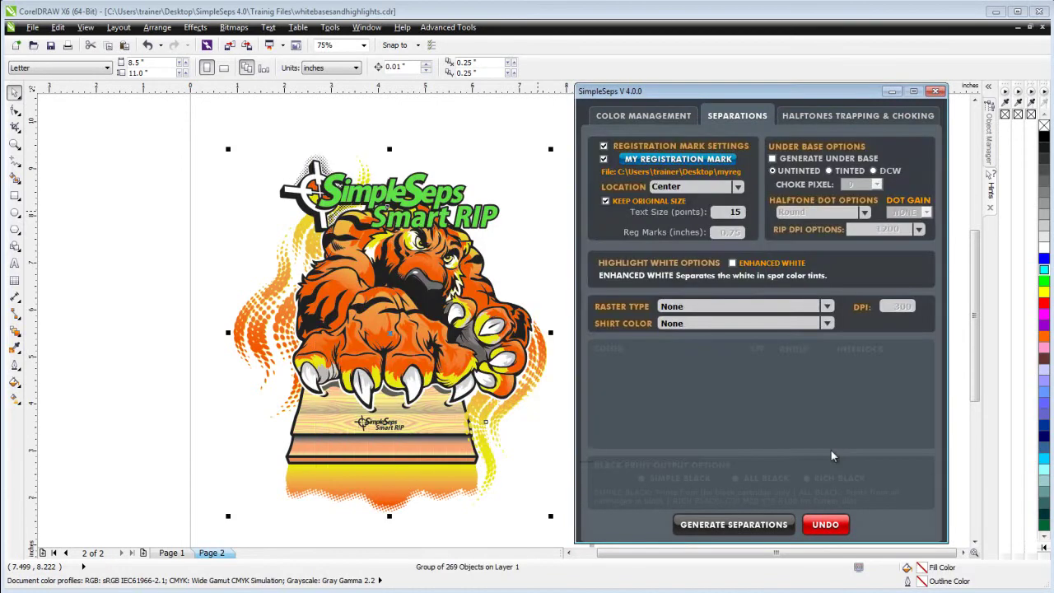
pyautogui.click(740, 188)
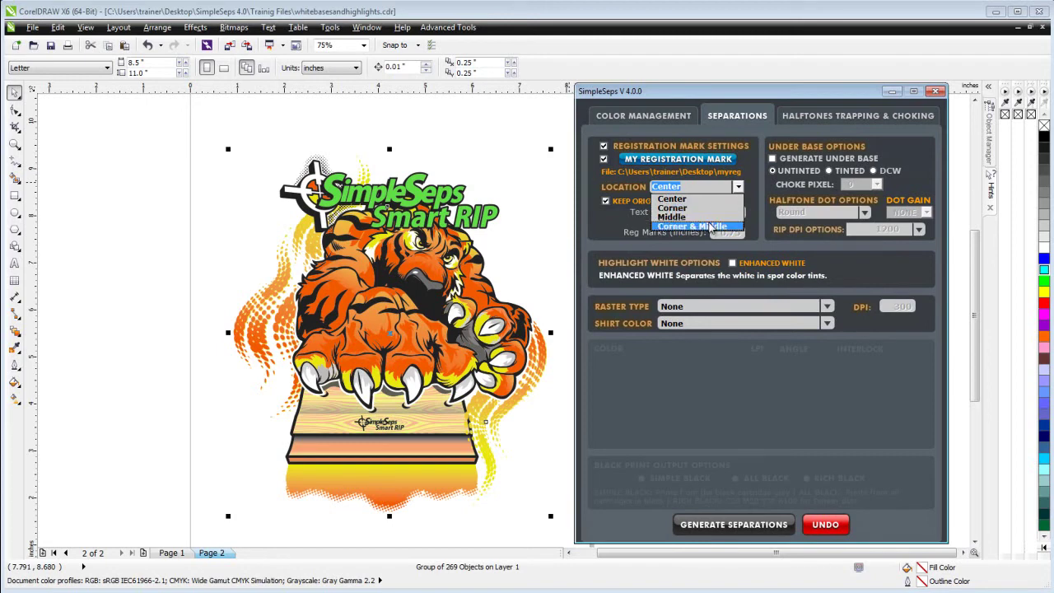
pyautogui.click(709, 226)
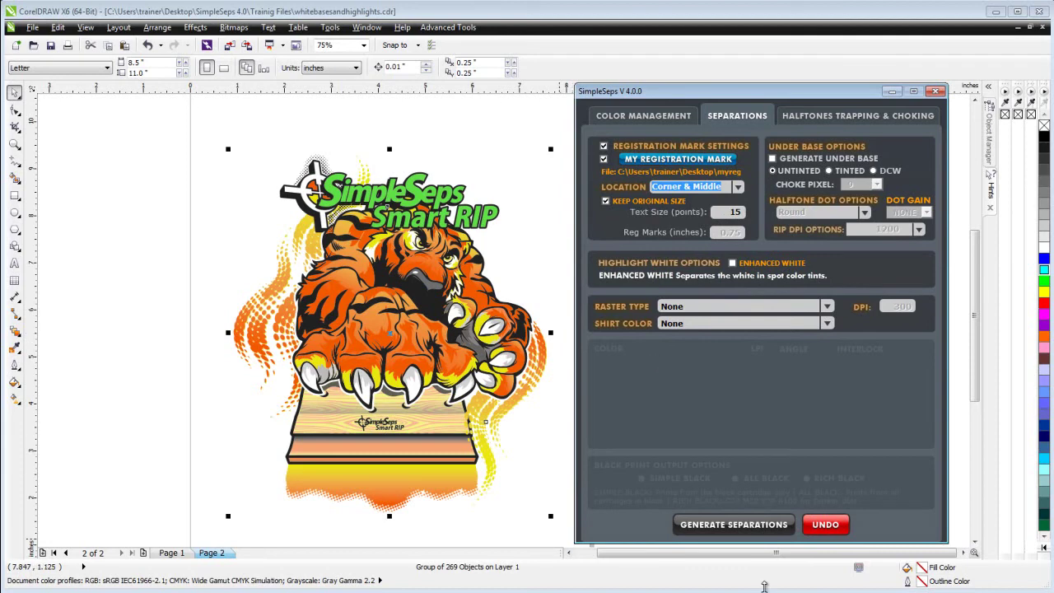
# - Generate the separations and inspect a separation page's corner and middle crosshair marks
pyautogui.click(734, 525)
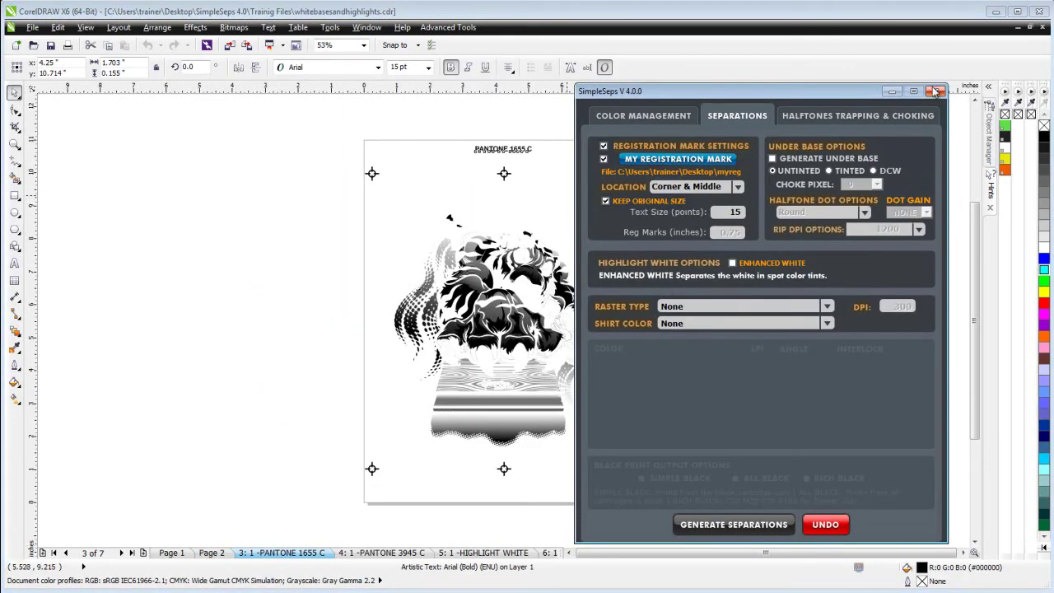
pyautogui.moveTo(832, 95); pyautogui.dragTo(233, 105)
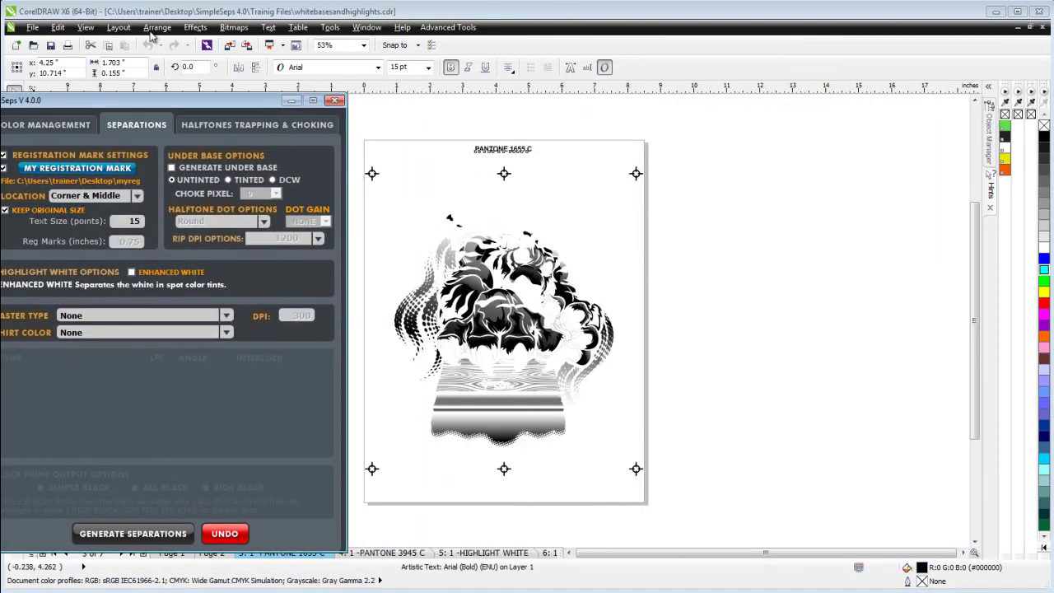
pyautogui.moveTo(160, 104); pyautogui.dragTo(840, 105)
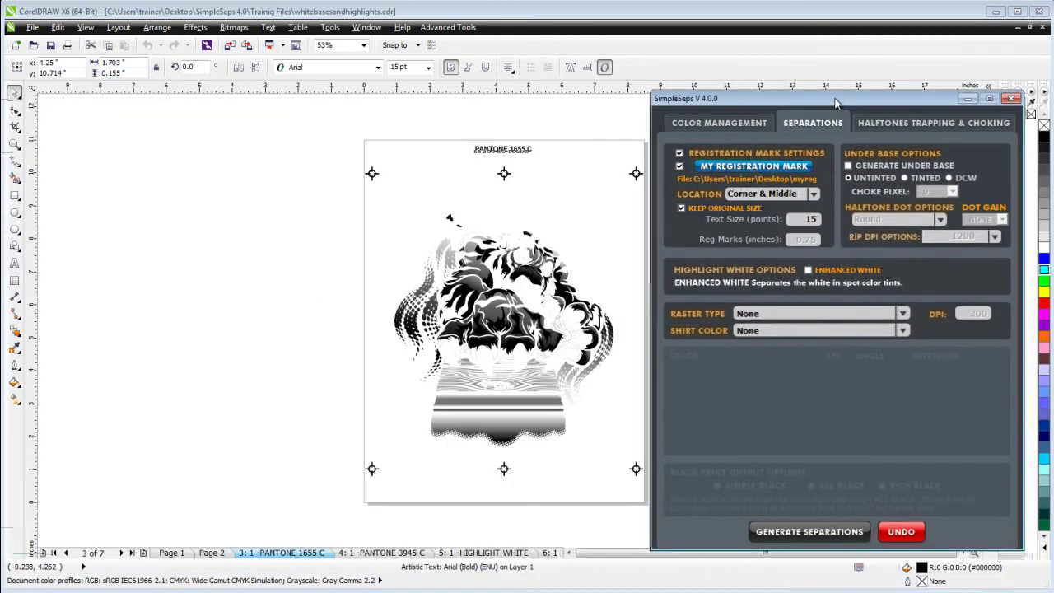